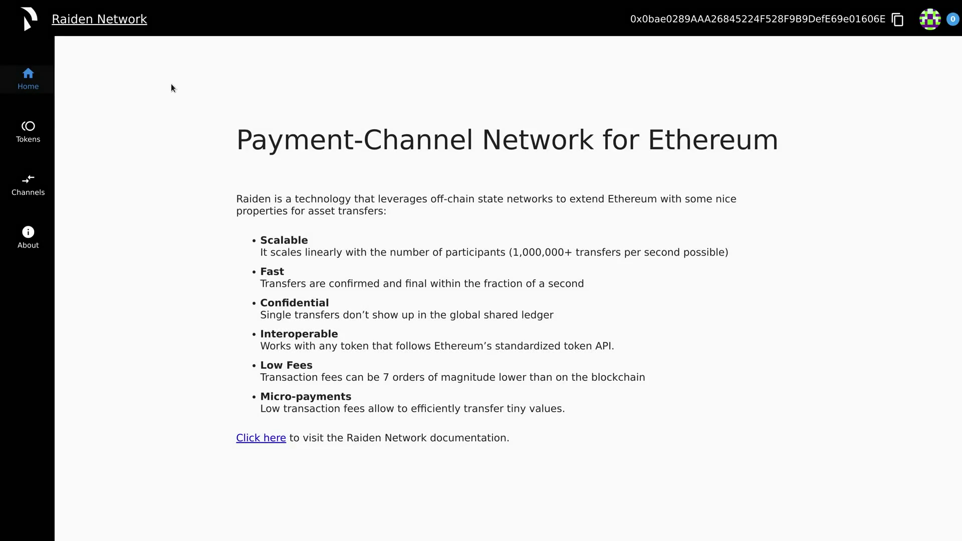
Browse the 272-token Tokens list, then glance at the Channels overview
left_click(29, 131)
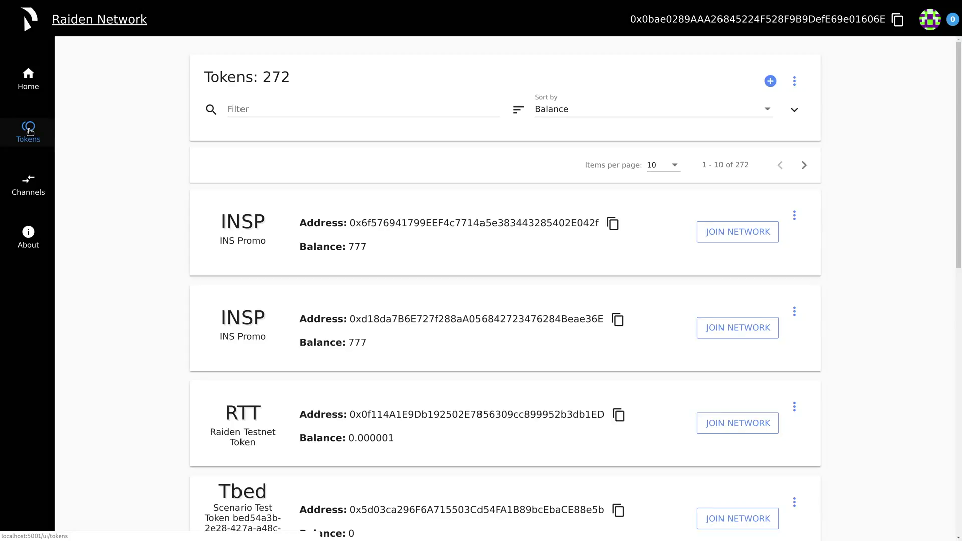
scroll(150, 146, "down", 4)
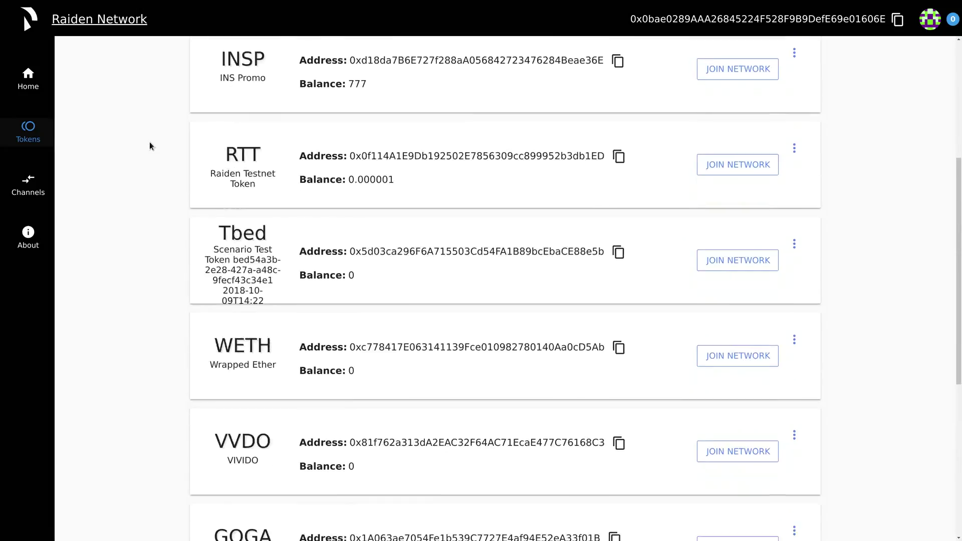
scroll(150, 146, "up", 5)
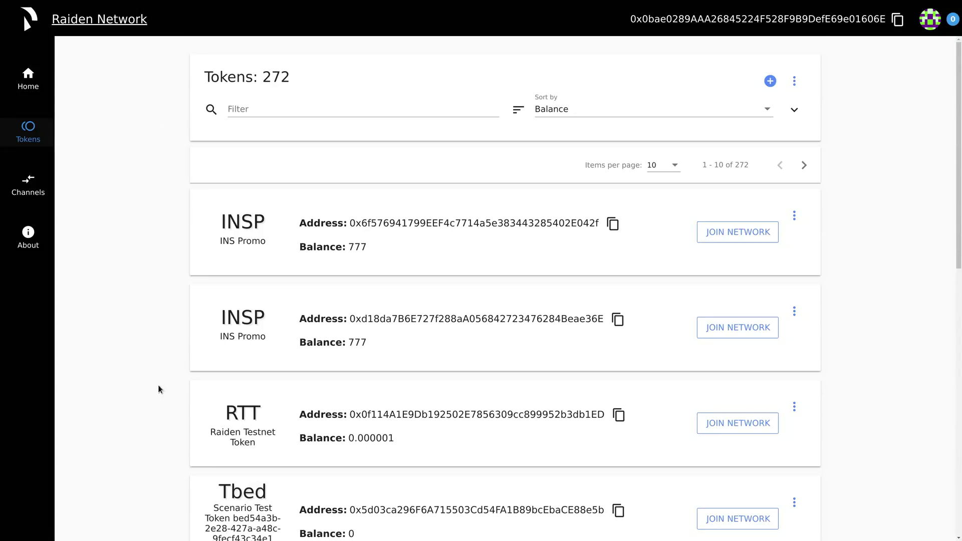
double_click(184, 424)
left_click(147, 411)
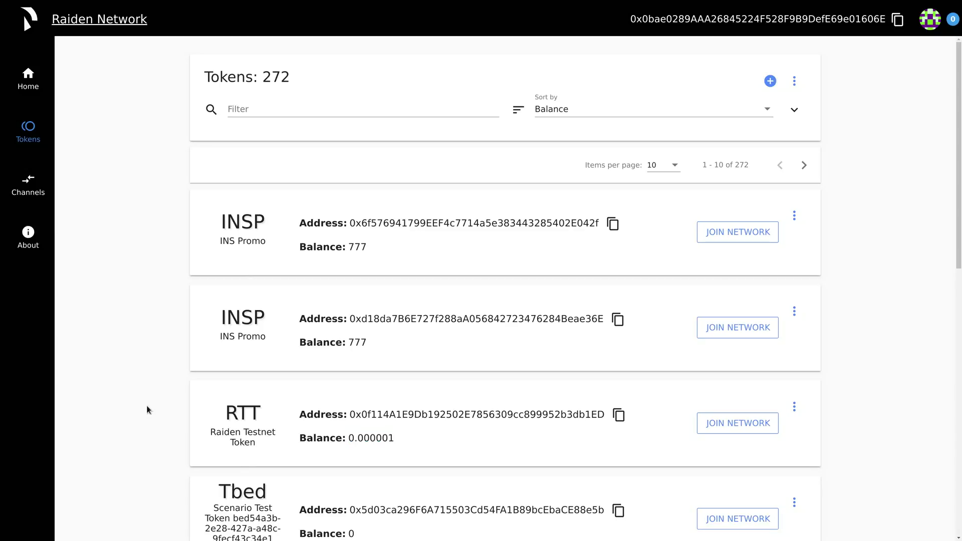
left_click(28, 182)
Register a new token by pasting its address into the Register a New Token dialog
left_click(770, 81)
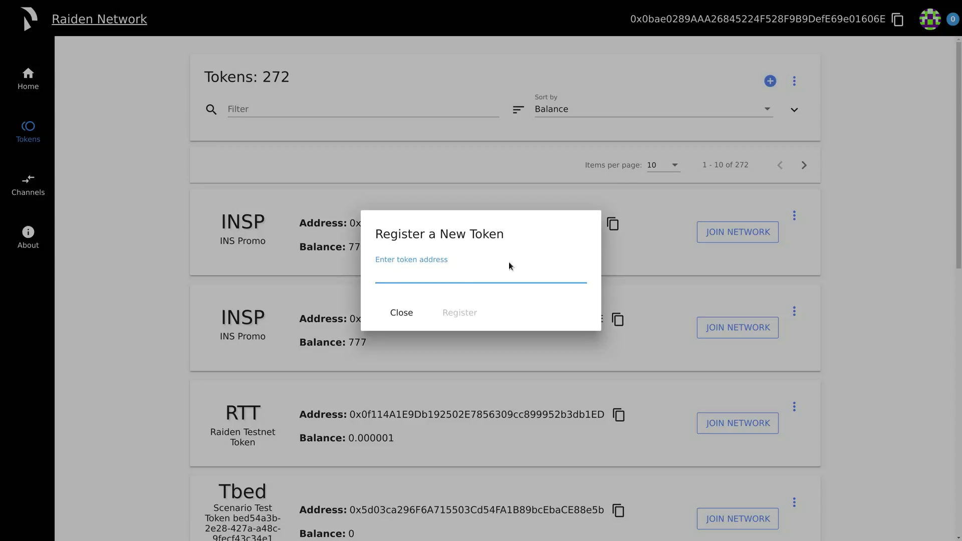
key("ctrl+v")
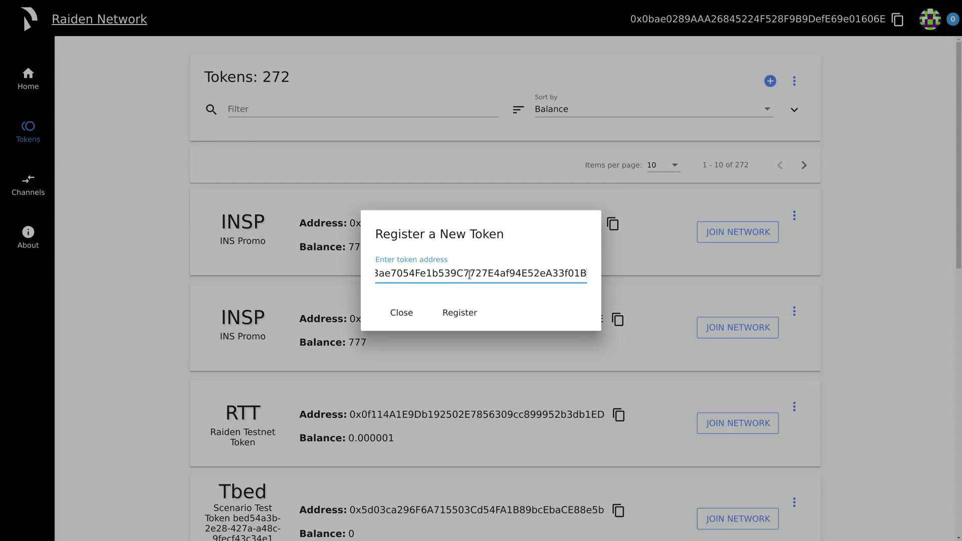
left_click(460, 313)
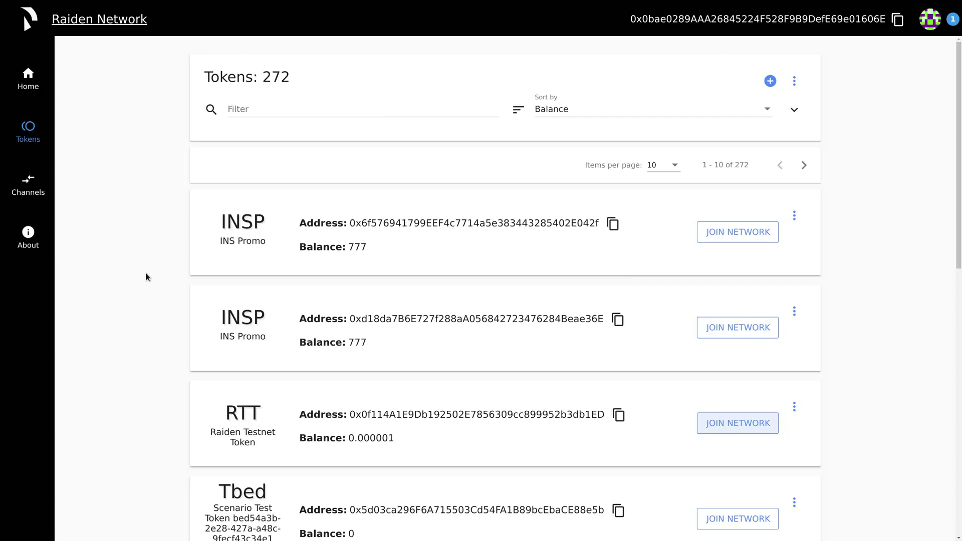
Join the RTT token network with 100 as funds, with decimal entry turned off
left_click(741, 426)
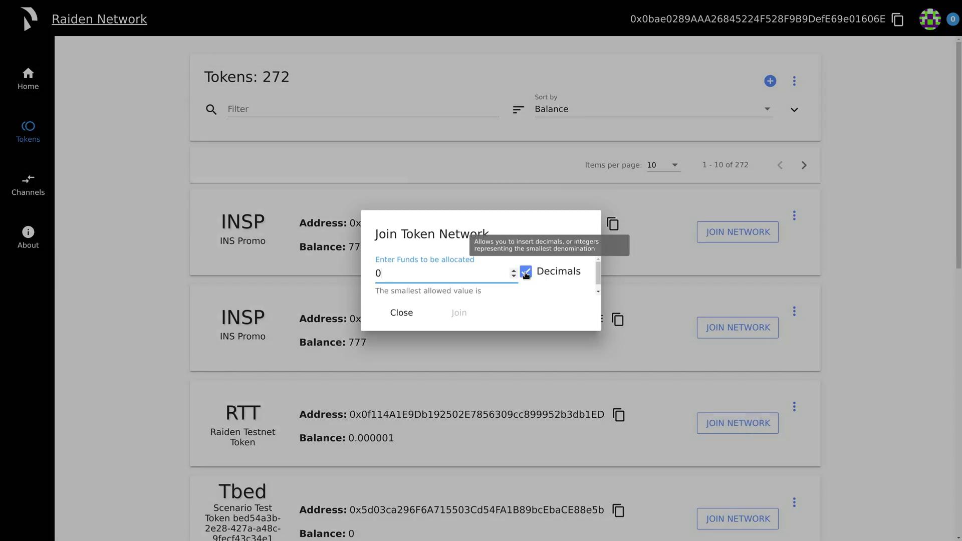
left_click(525, 271)
key("BackSpace")
type("1")
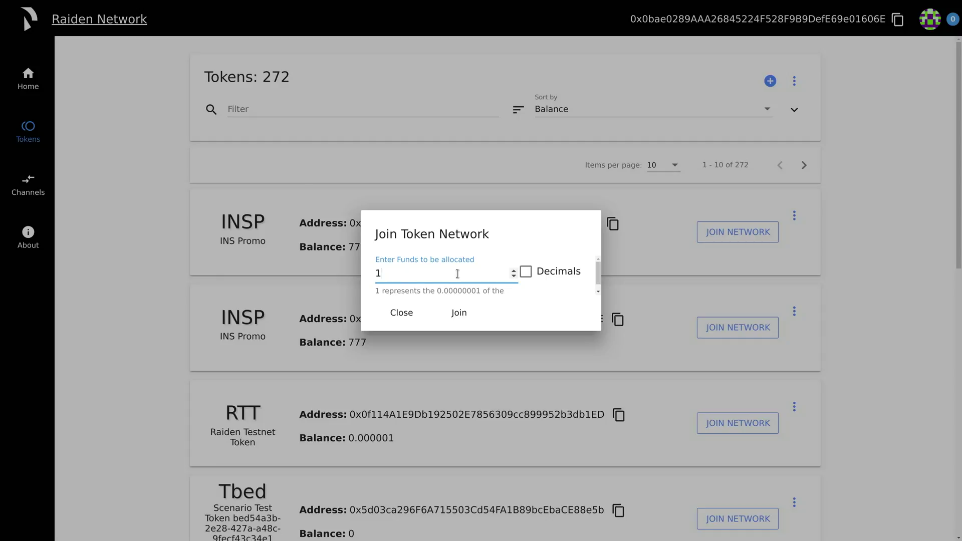
type("00")
left_click(459, 313)
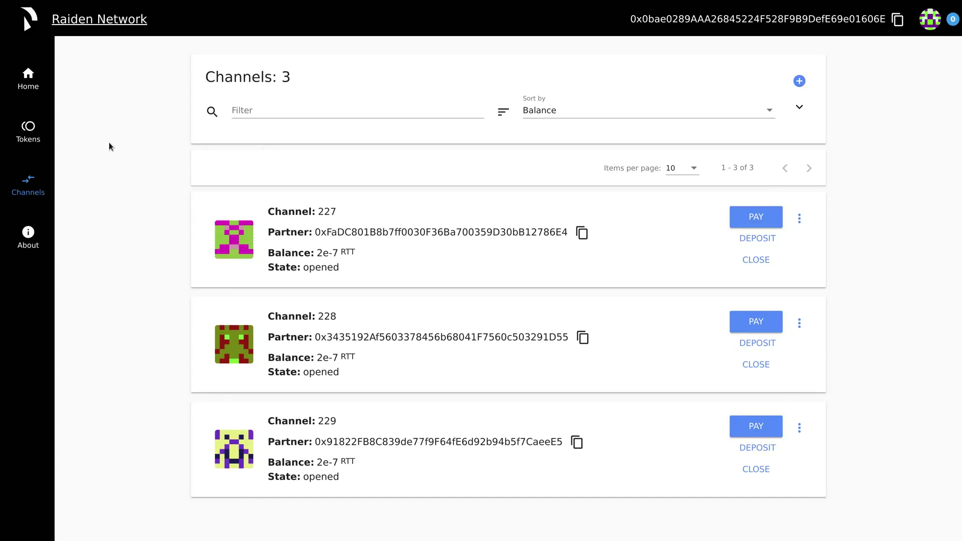
Open a new RTT channel to the pasted partner address with a deposit of 50
left_click(800, 87)
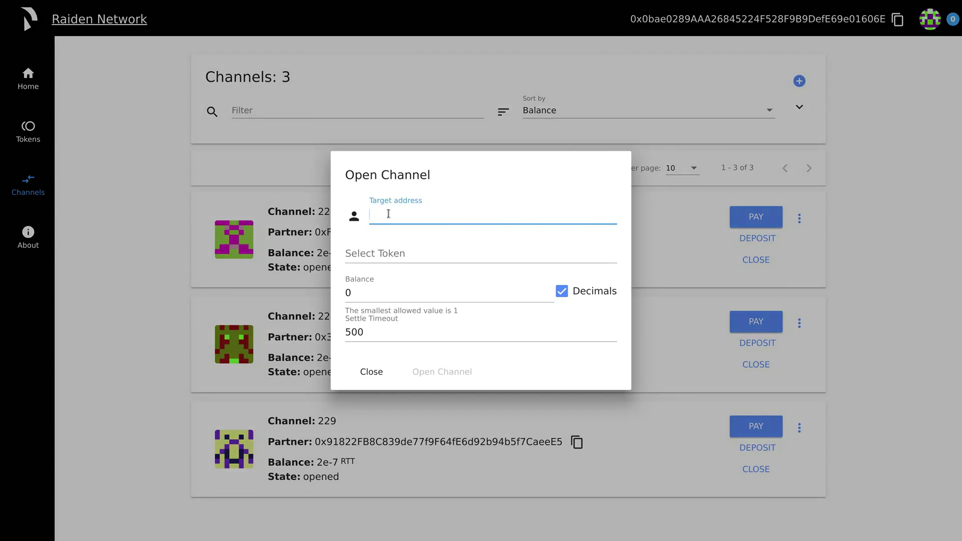
key("ctrl+v")
left_click(382, 254)
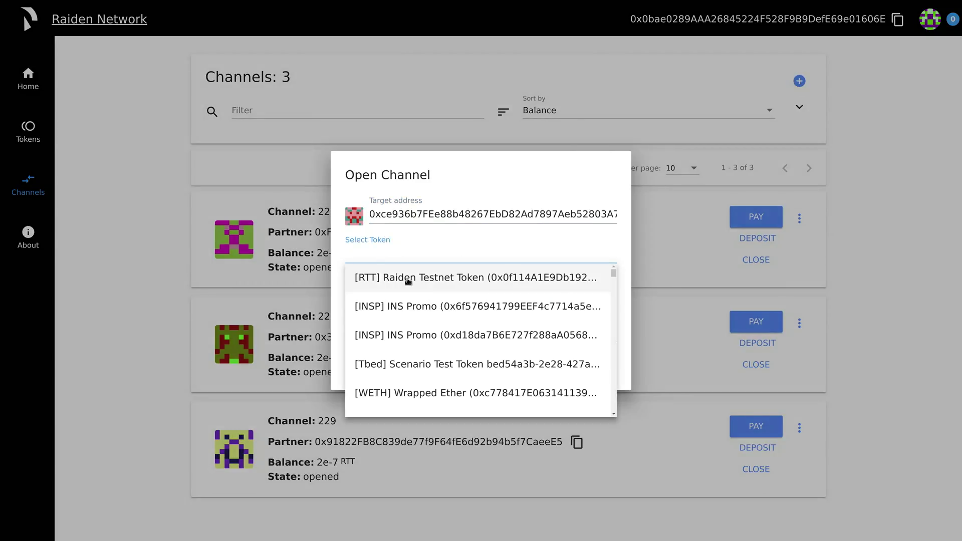
left_click(409, 279)
left_click(355, 293)
type("50")
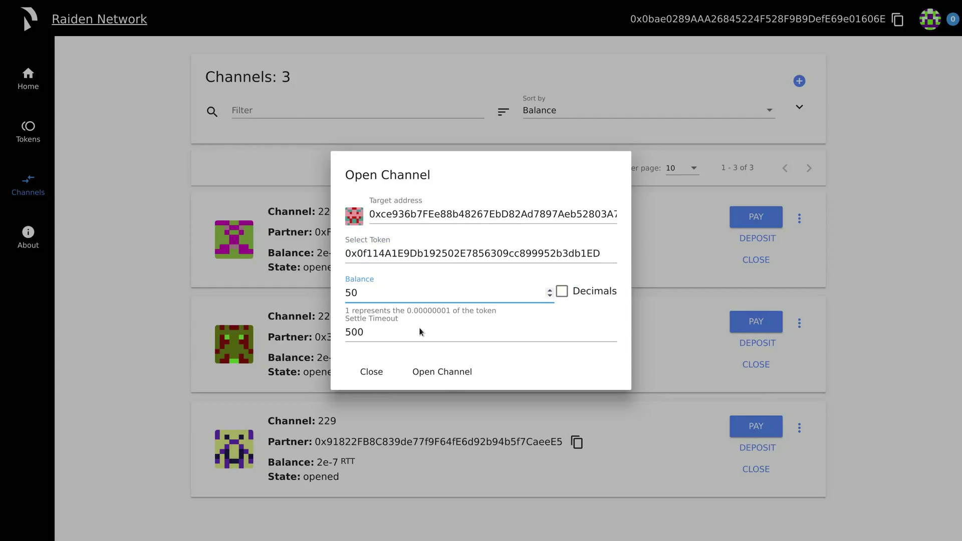
left_click(441, 373)
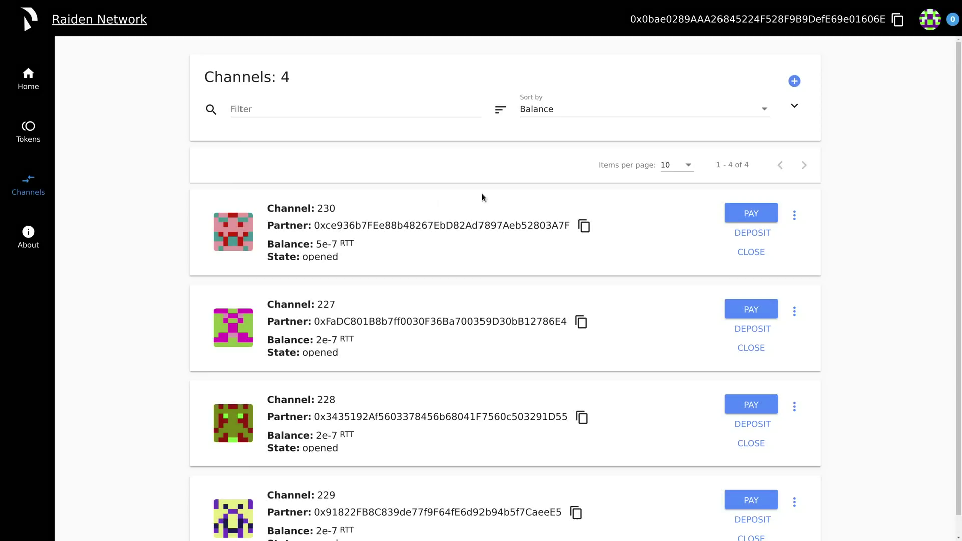
Pay 0.00000001 RTT to channel 230's partner
left_click(756, 214)
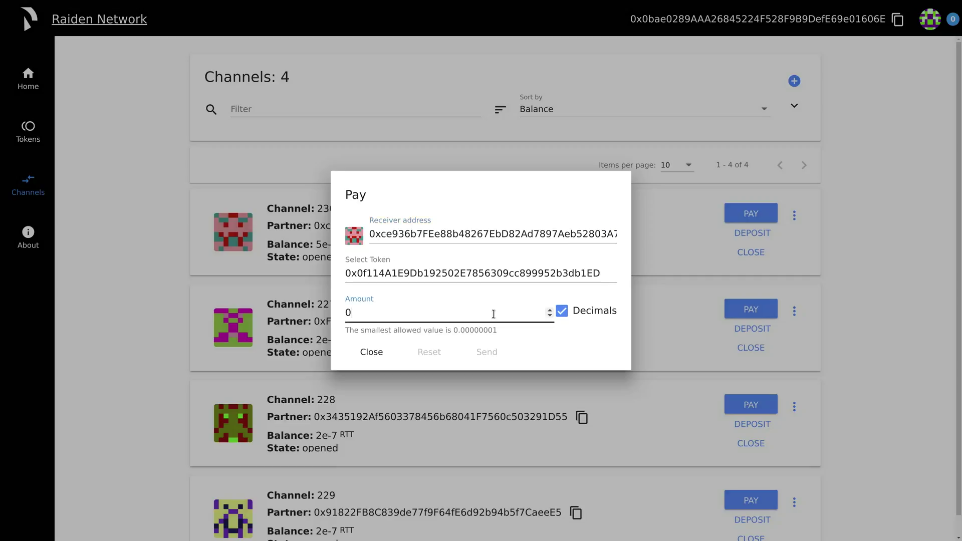
left_click(508, 315)
type(".00000001")
left_click(487, 352)
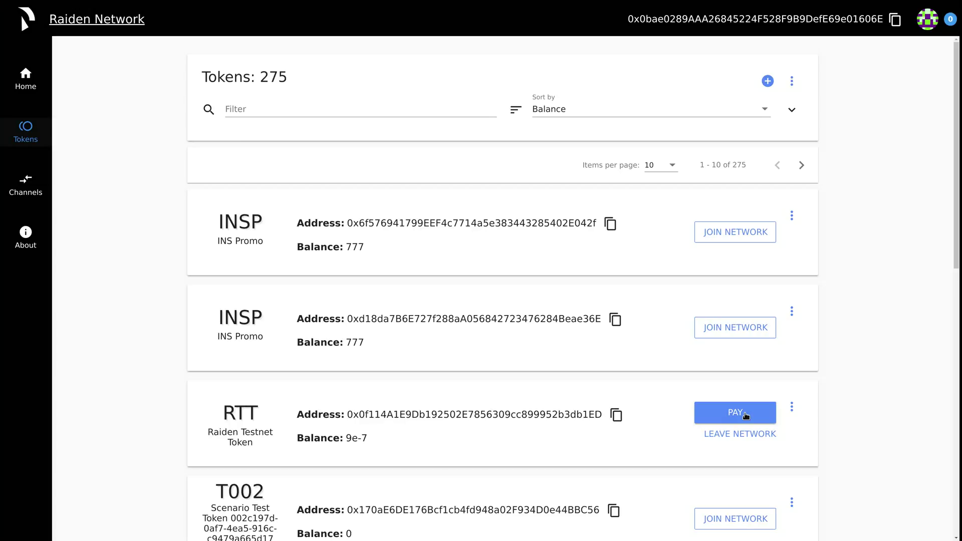
Send another 0.00000001 RTT payment from the RTT token row to the pasted receiver address
left_click(745, 416)
key("ctrl+v")
left_click(428, 312)
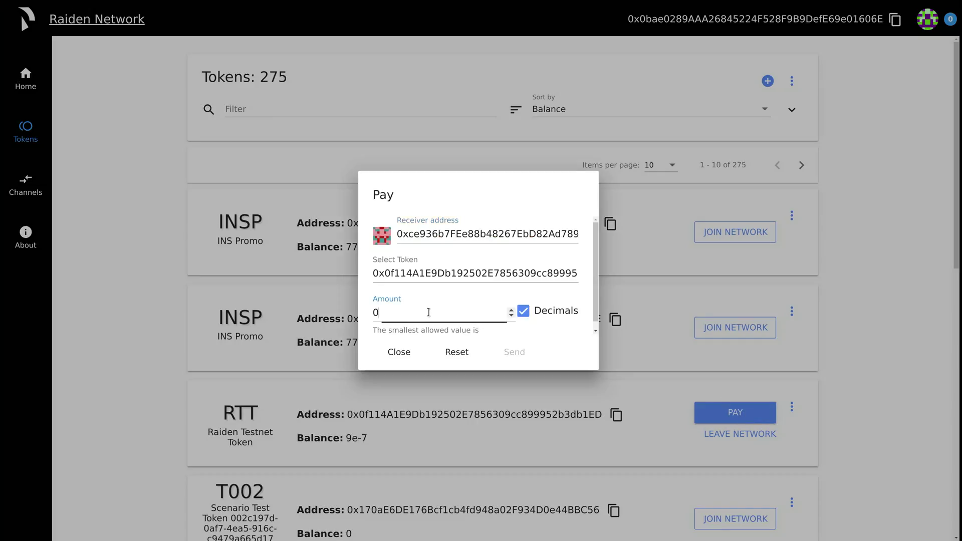
type(".00000001")
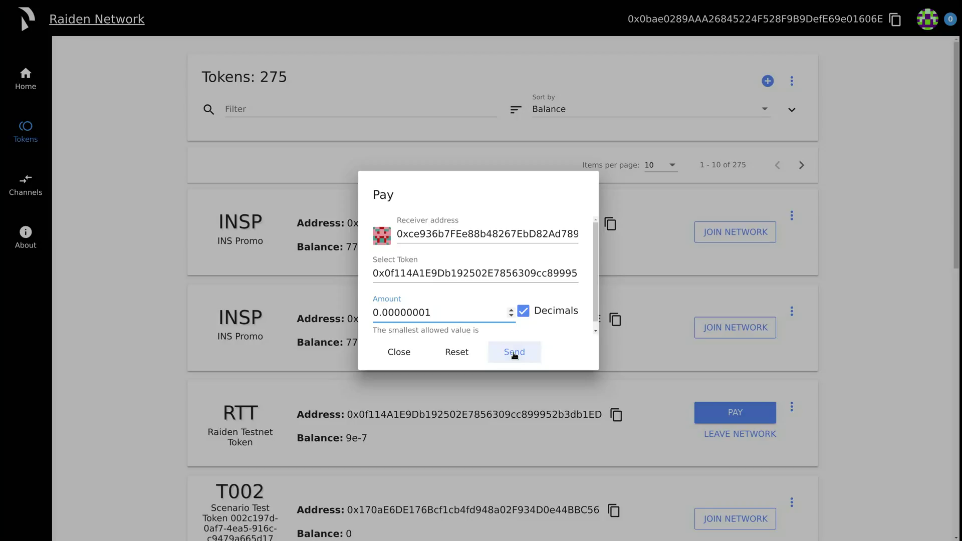
left_click(514, 354)
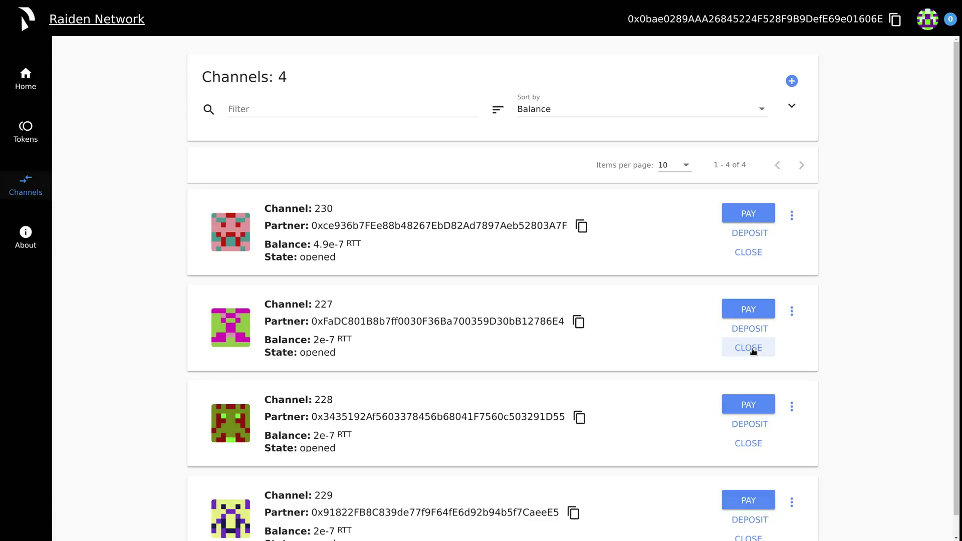
Close channel 227 and confirm, leaving it waiting for close
left_click(753, 350)
left_click(426, 317)
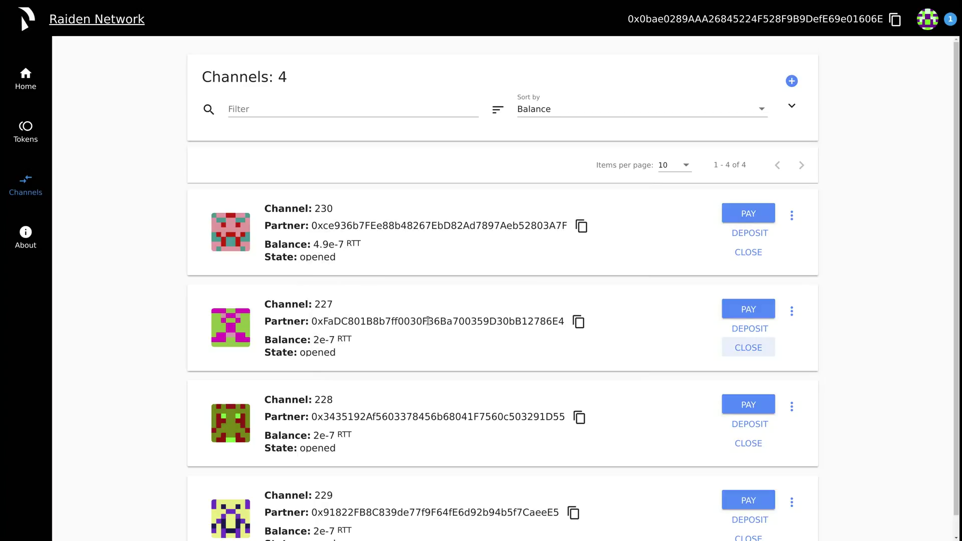
left_click_drag(394, 357, 300, 353)
left_click(421, 355)
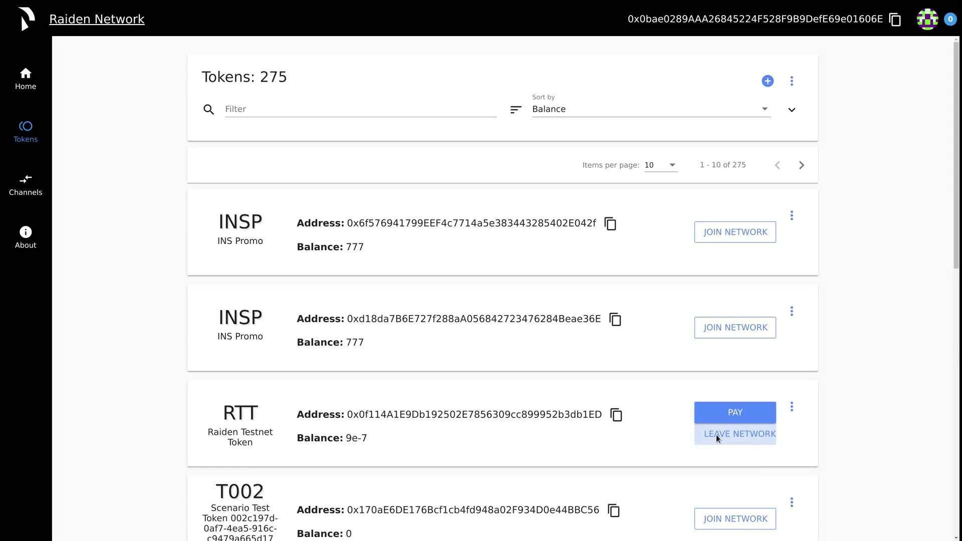
Confirm leaving the RTT token network, then review the channel states on Channels
left_click(716, 434)
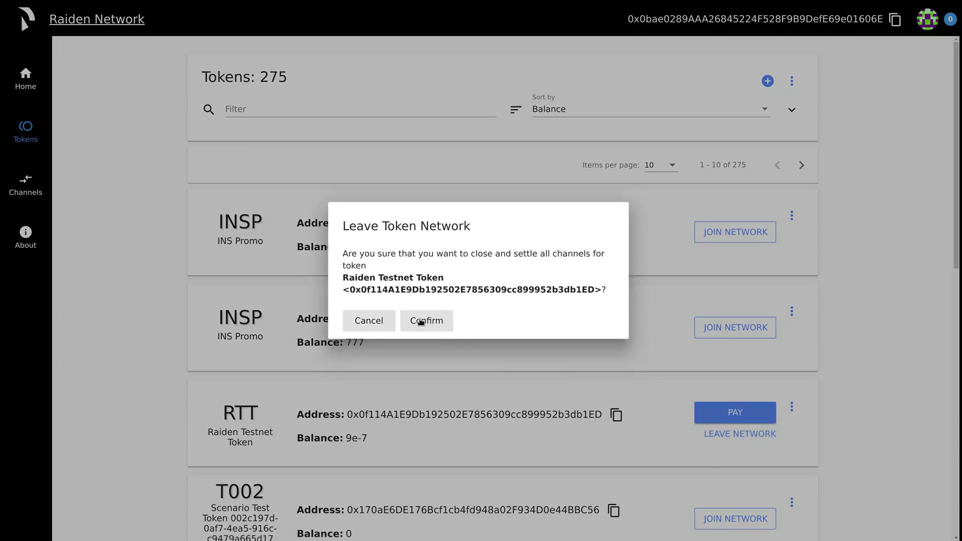
left_click(422, 318)
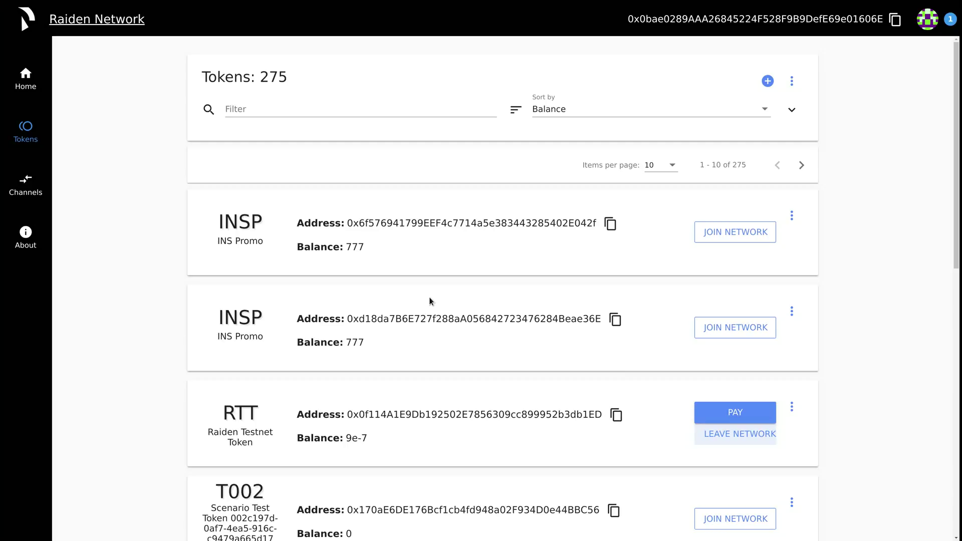
left_click(26, 185)
scroll(129, 229, "down", 1)
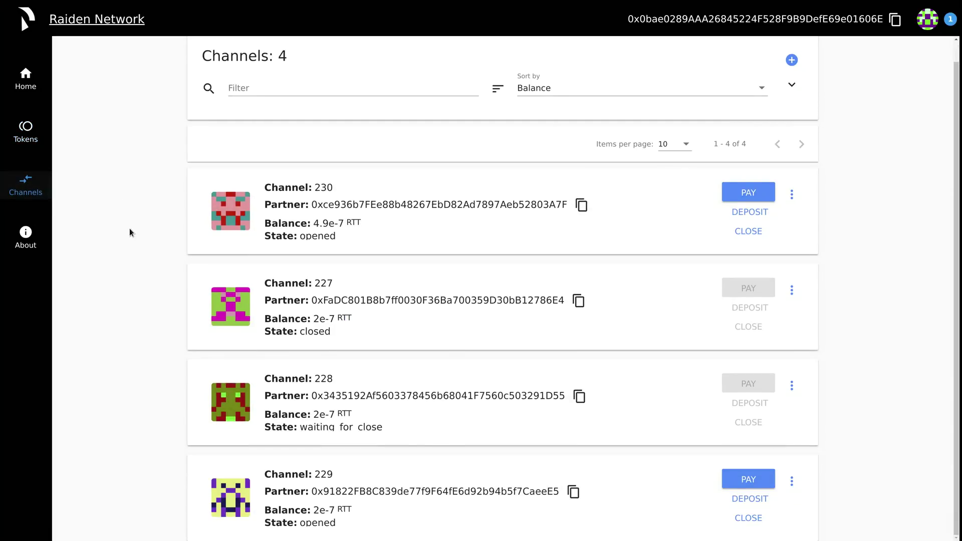